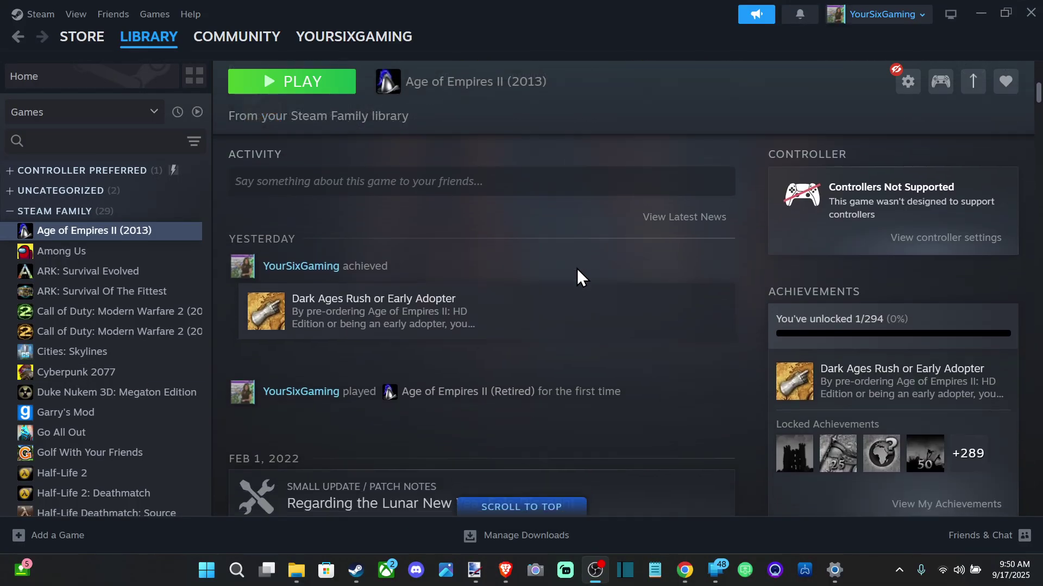
scroll(577, 273, "down", 4)
scroll(585, 292, "down", 3)
scroll(585, 293, "up", 6)
scroll(616, 279, "up", 6)
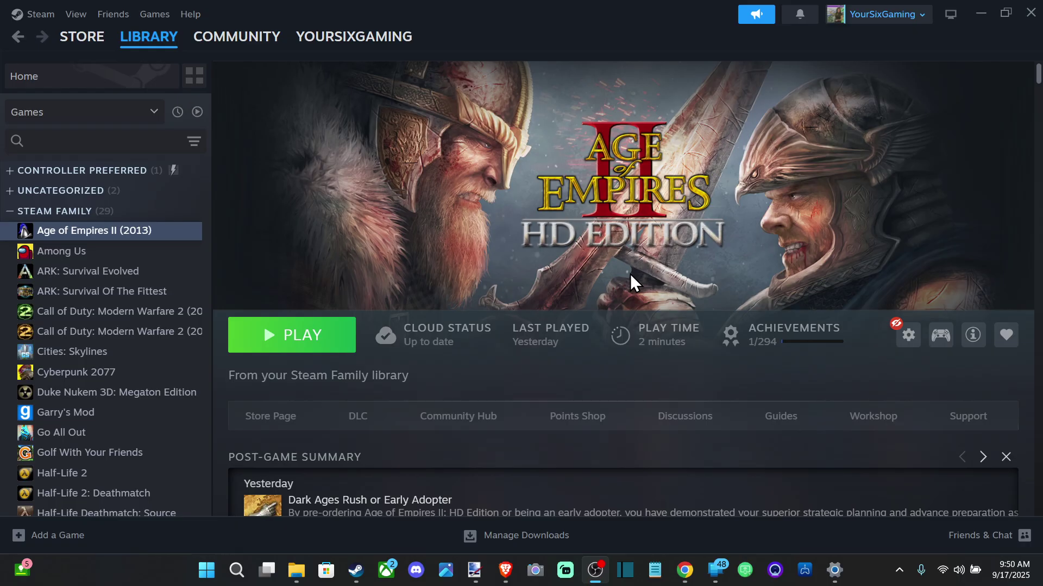
scroll(629, 274, "down", 5)
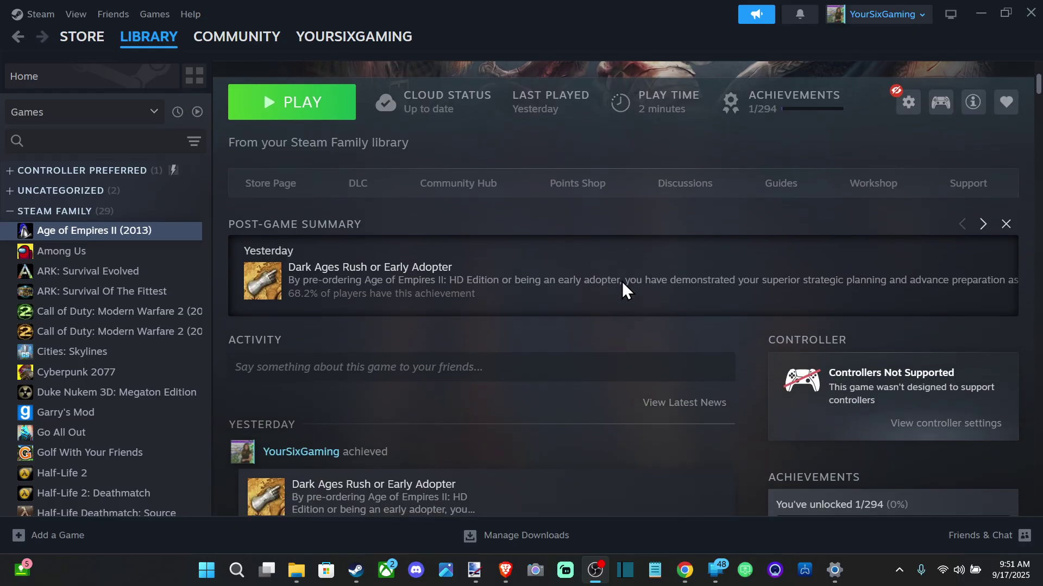
scroll(622, 281, "up", 5)
scroll(632, 265, "down", 2)
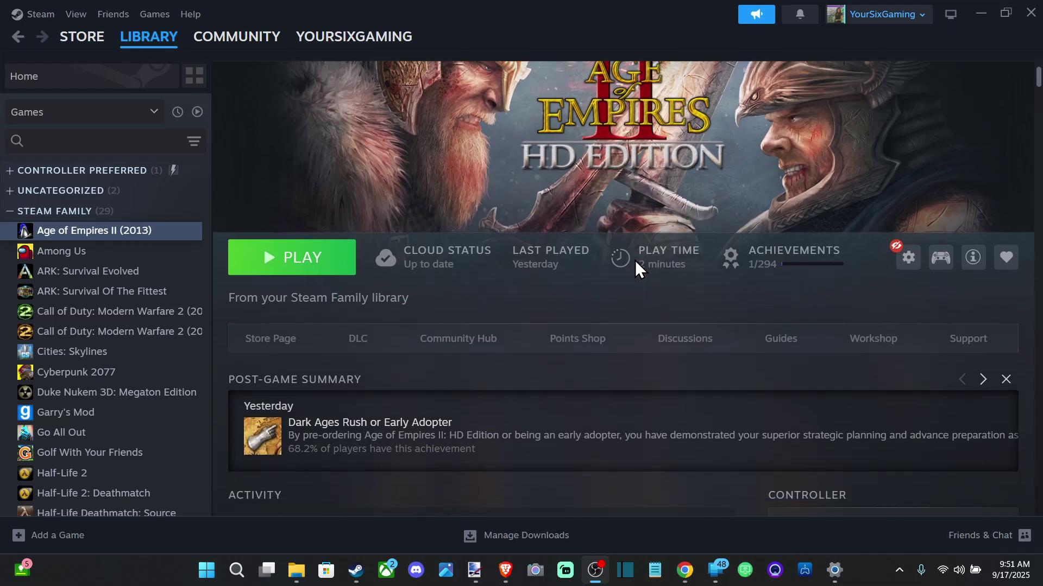
scroll(634, 261, "up", 2)
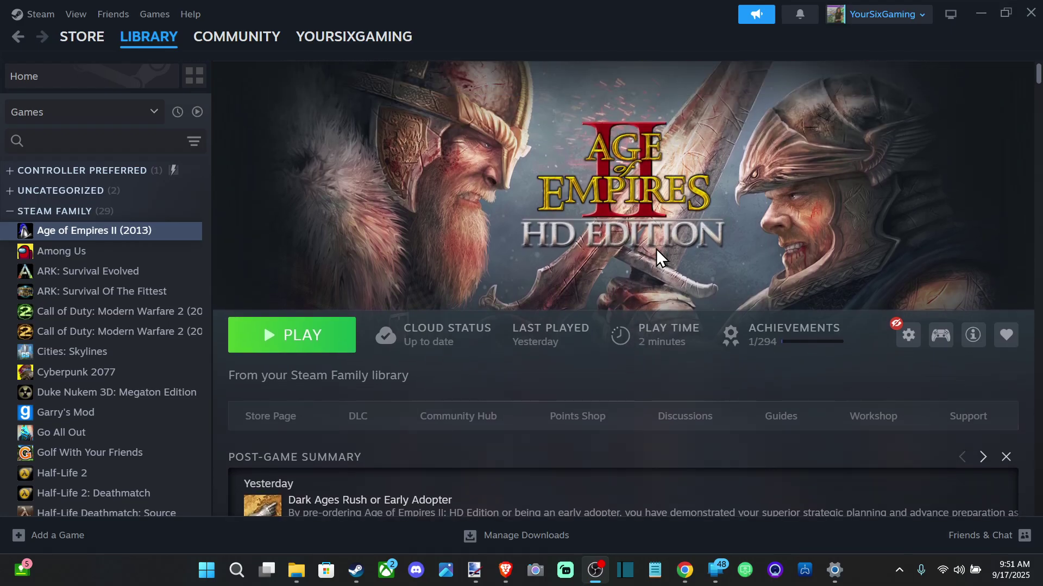
Minimize Steam, check Quick Settings' sound output list with Realtek speakers still active, then close it
left_click(978, 14)
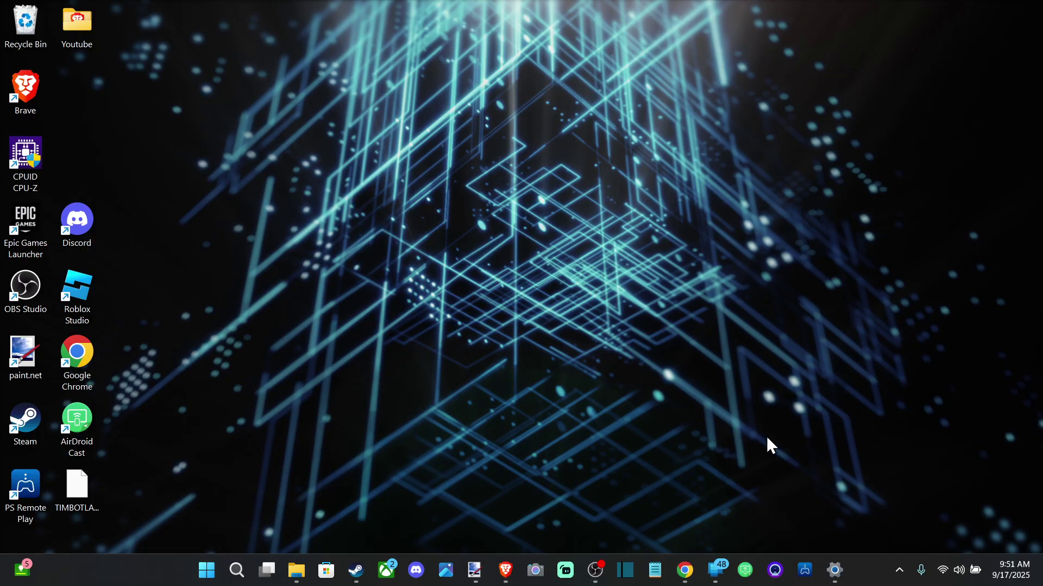
left_click(959, 570)
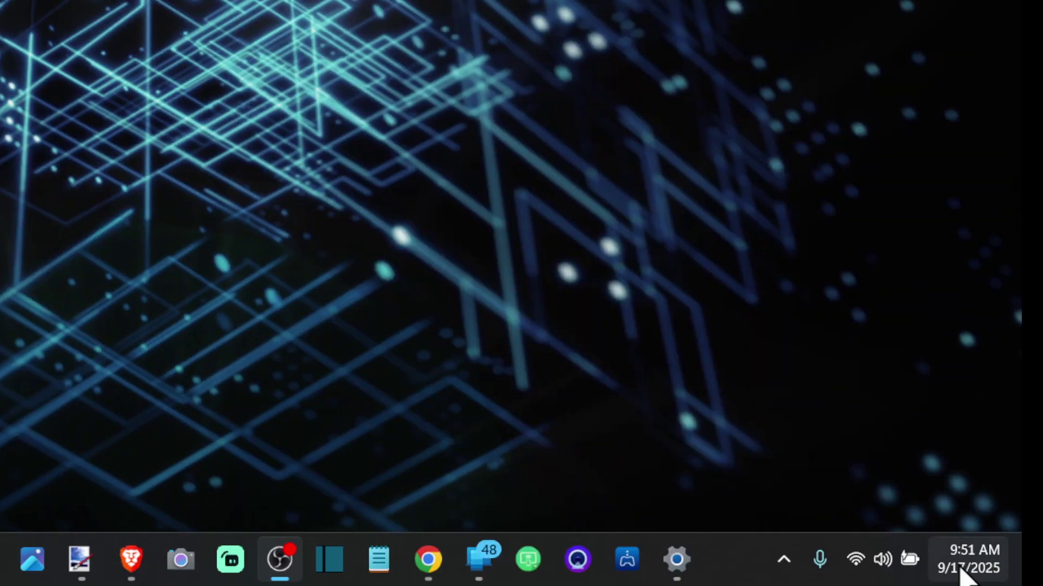
left_click(864, 560)
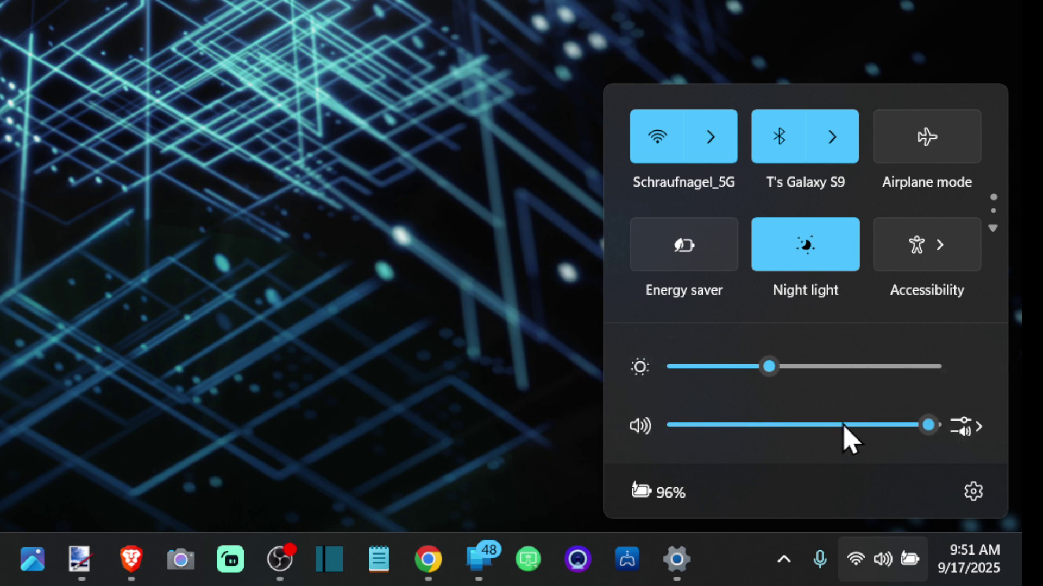
left_click(969, 427)
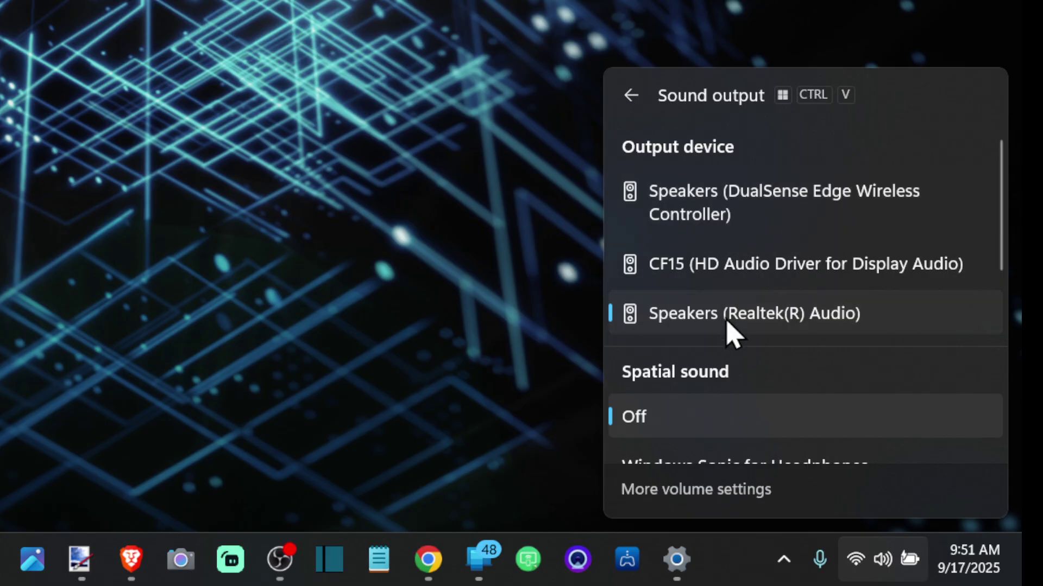
left_click(330, 183)
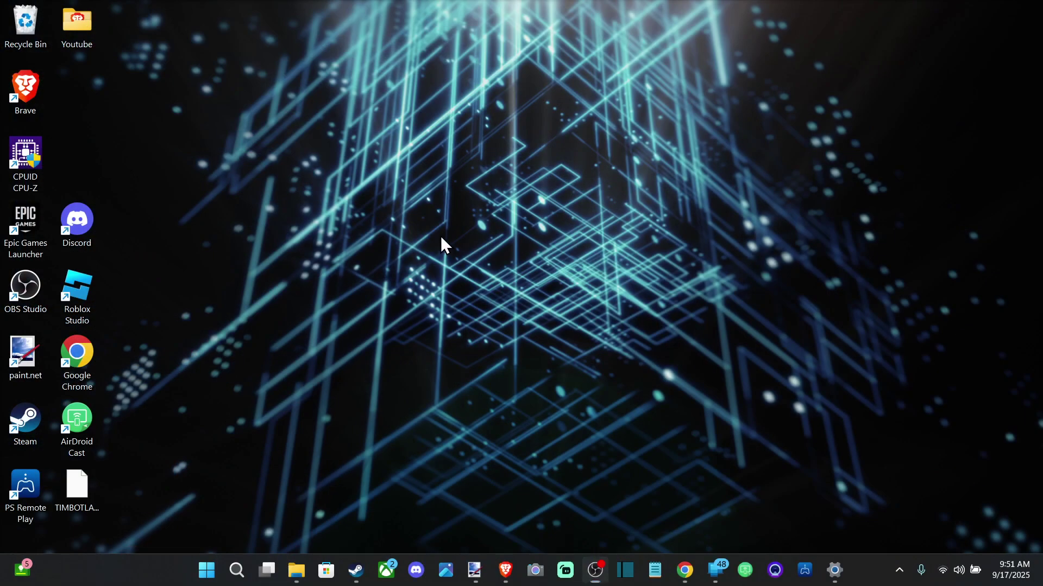
Dismiss the desktop context menu and launch the Settings app from the Start menu
right_click(440, 236)
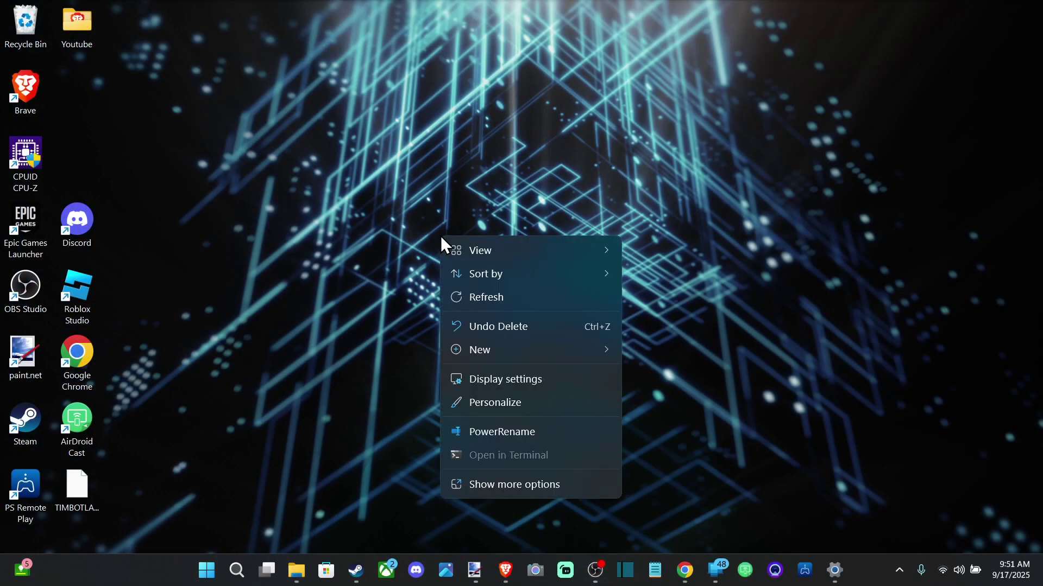
left_click(388, 225)
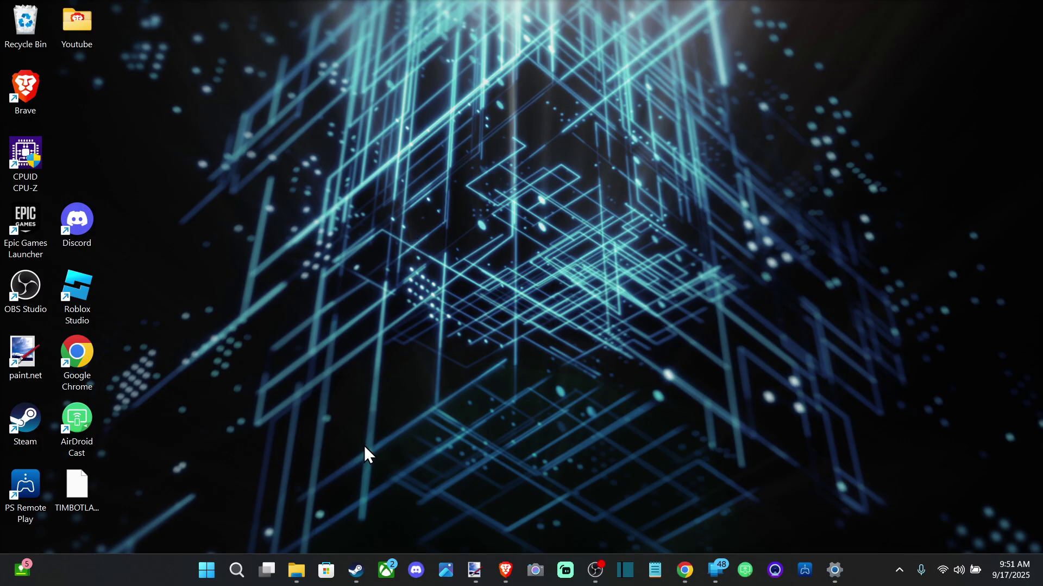
left_click(207, 570)
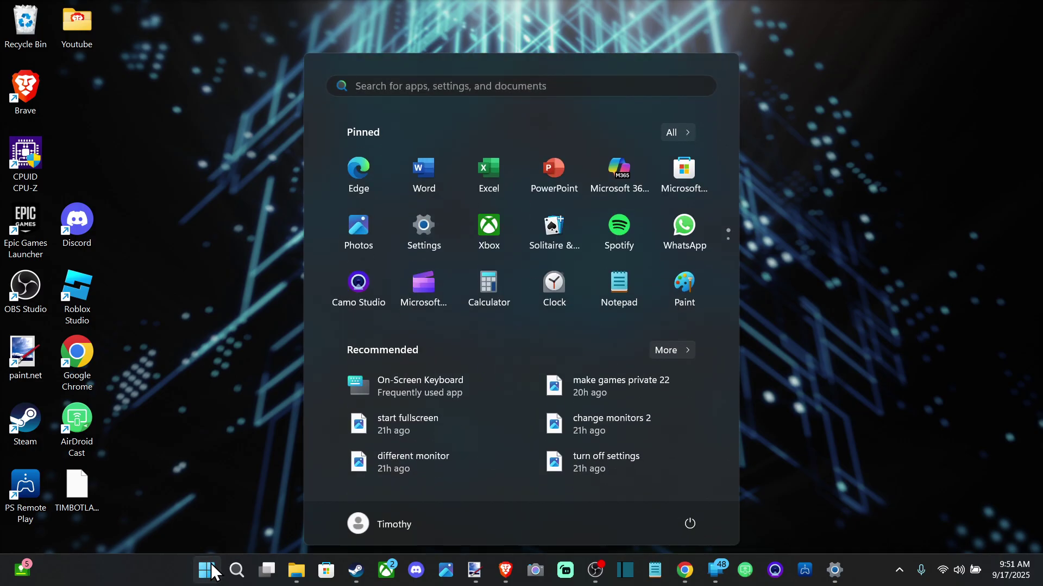
left_click(419, 240)
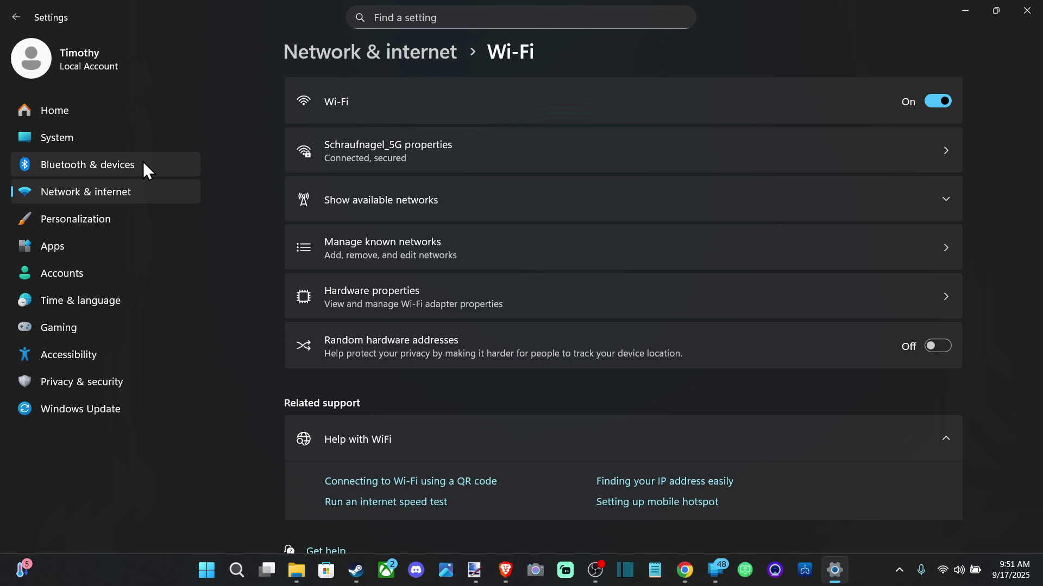
View the DualSense controller speaker's properties under System > Sound, then return to the Sound page
left_click(92, 137)
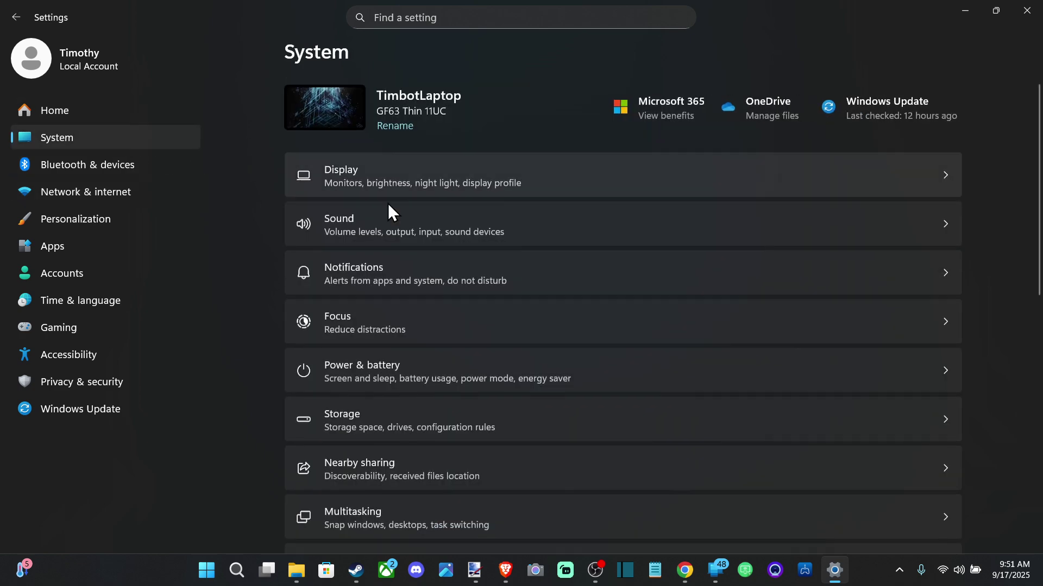
left_click(567, 233)
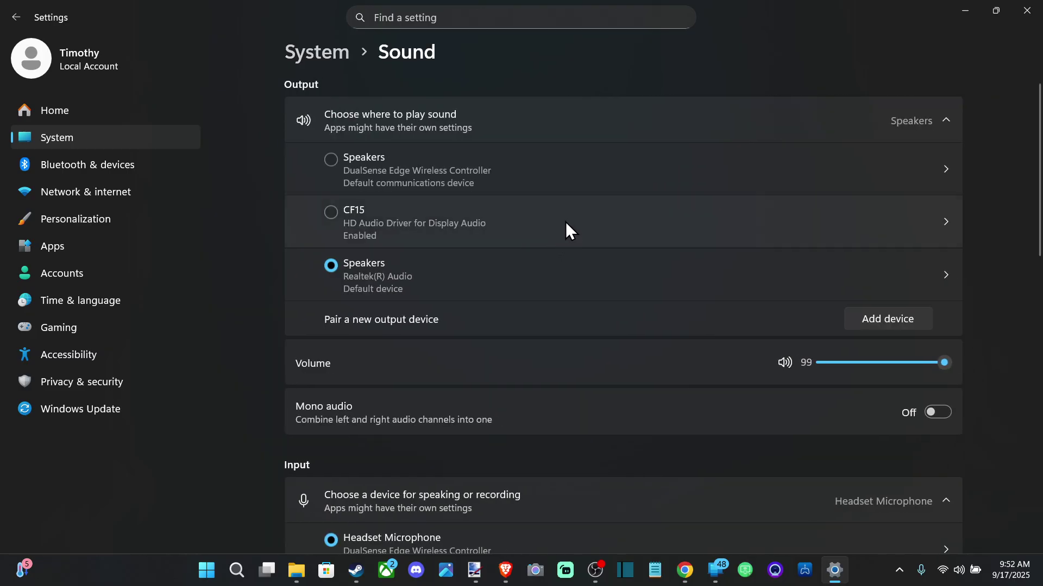
left_click(933, 170)
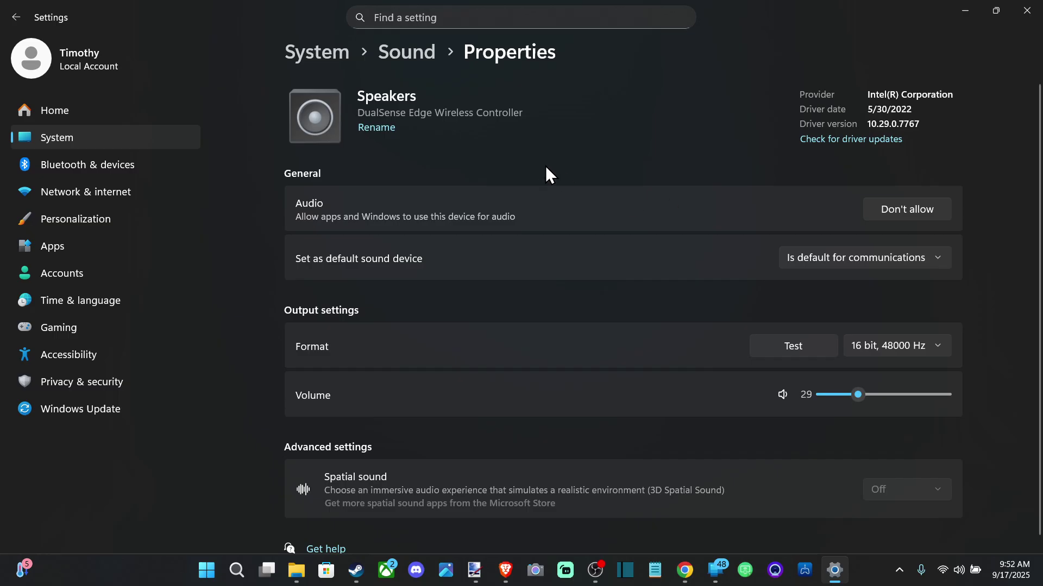
scroll(511, 167, "down", 1)
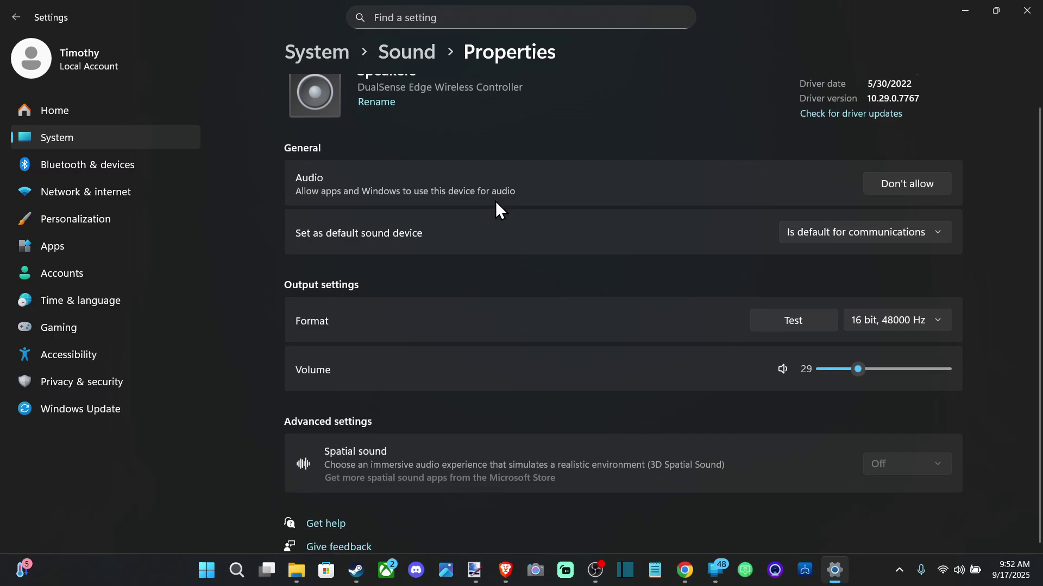
scroll(496, 201, "up", 1)
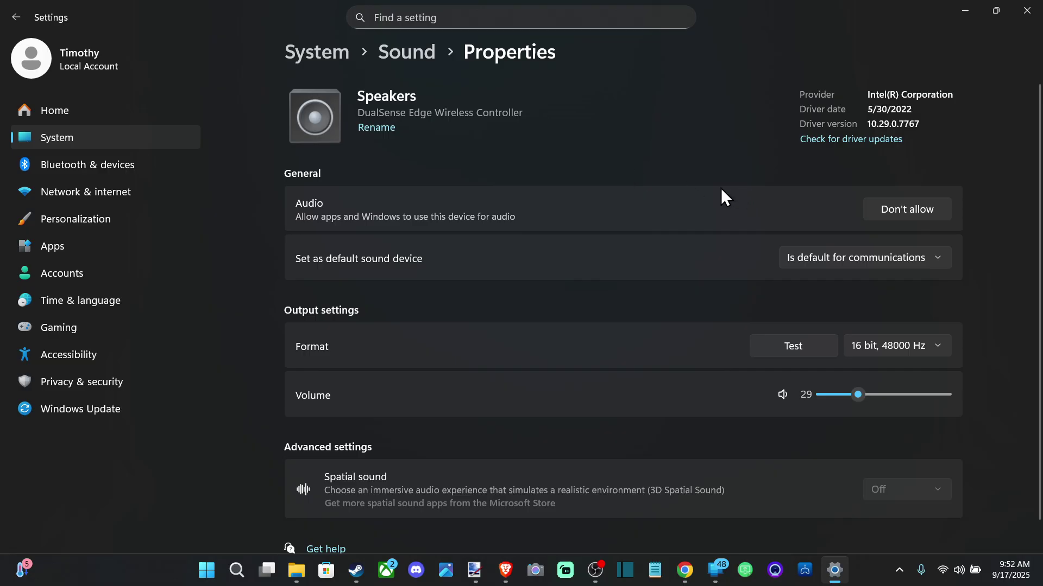
left_click(17, 17)
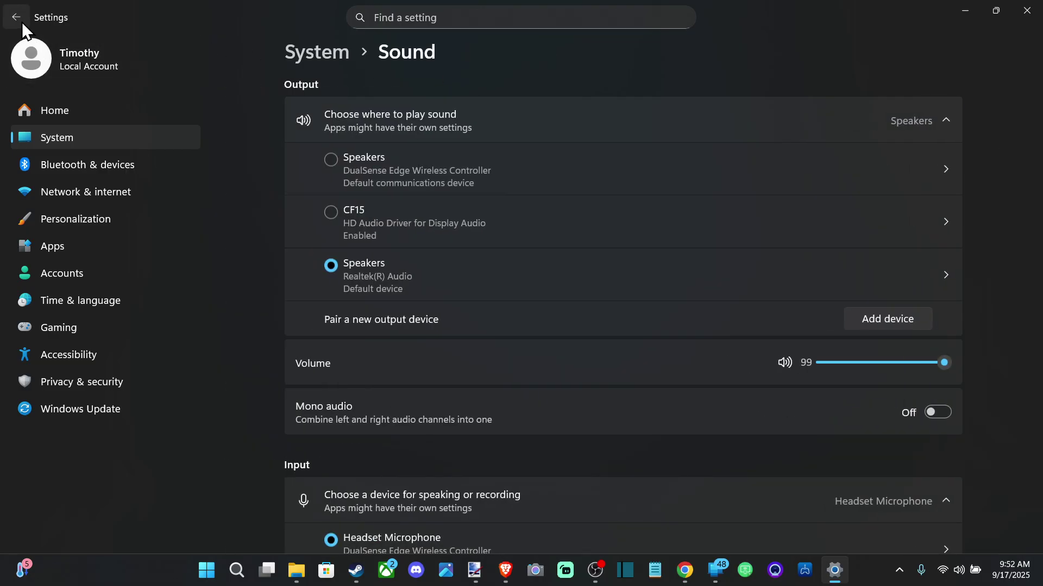
scroll(516, 266, "down", 4)
scroll(516, 267, "down", 3)
scroll(516, 266, "down", 4)
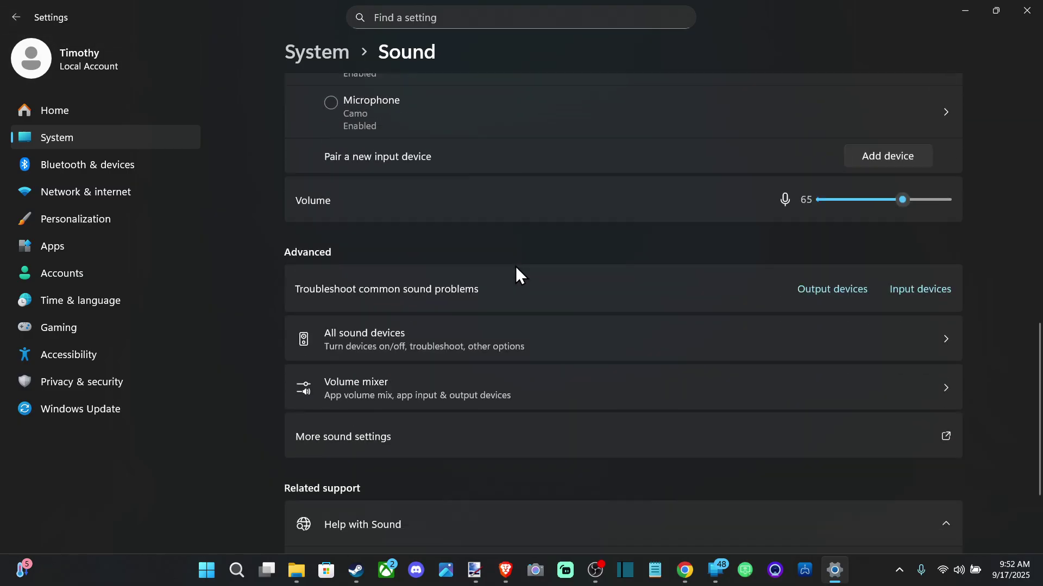
scroll(389, 381, "down", 1)
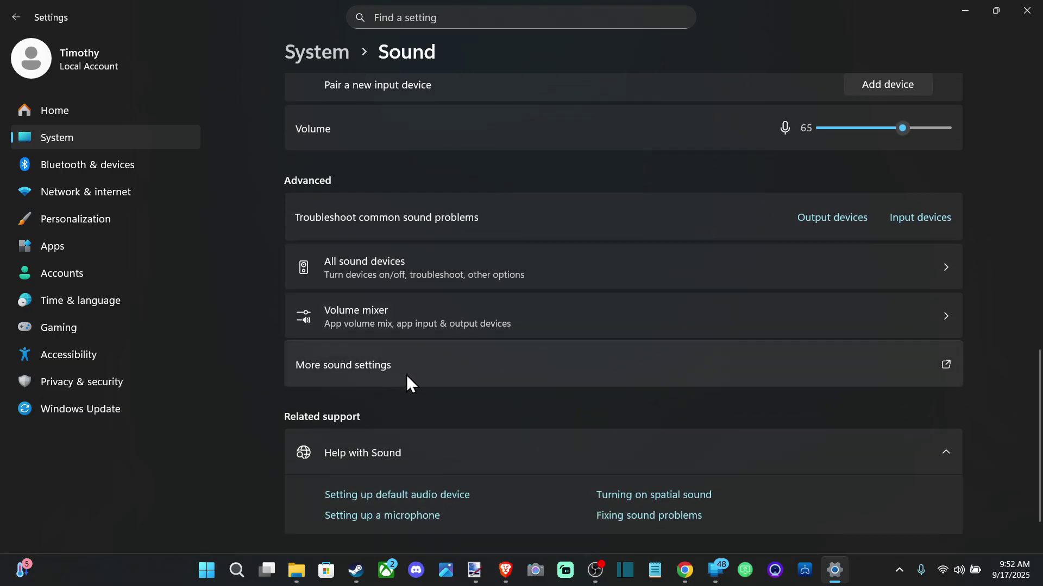
Open the classic Sound control panel and inspect the Stealth 700 G2 speakers' options without changes
left_click(407, 374)
mouse_move(165, 45)
left_mouse_down()
mouse_move(409, 86)
mouse_move(497, 86)
left_mouse_up()
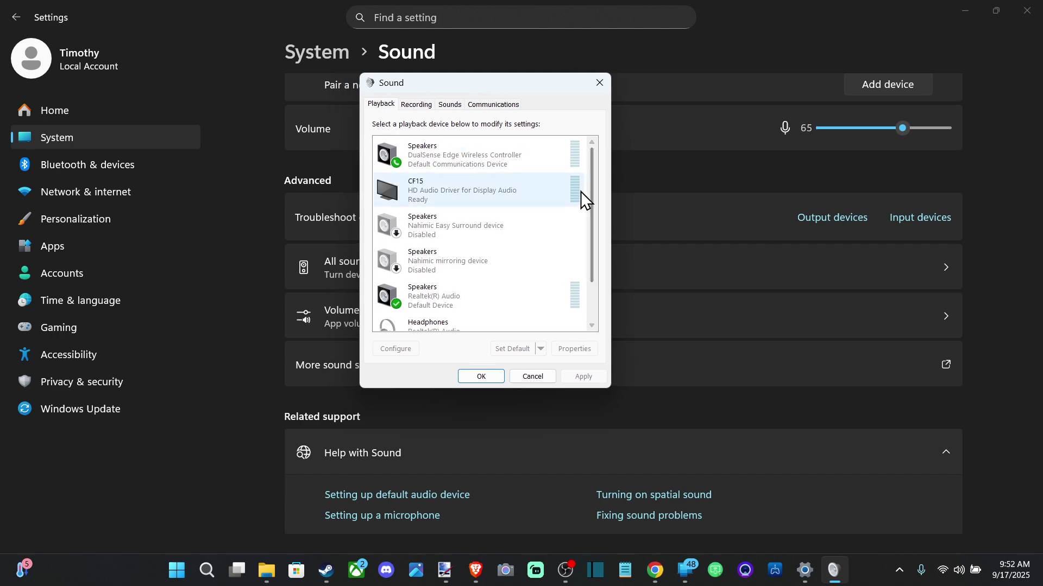
scroll(587, 194, "down", 2)
left_click(576, 250)
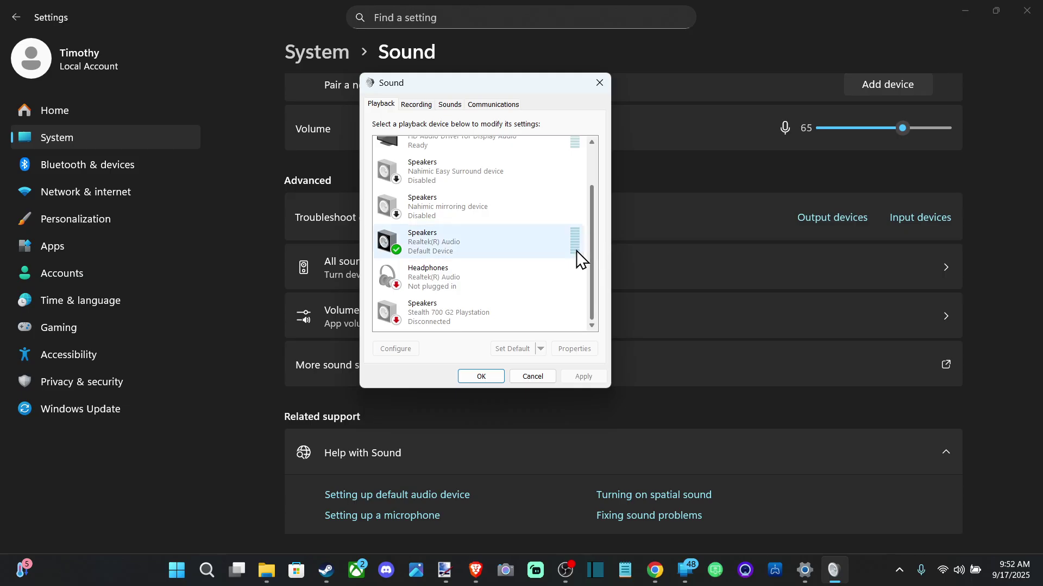
left_click(438, 317)
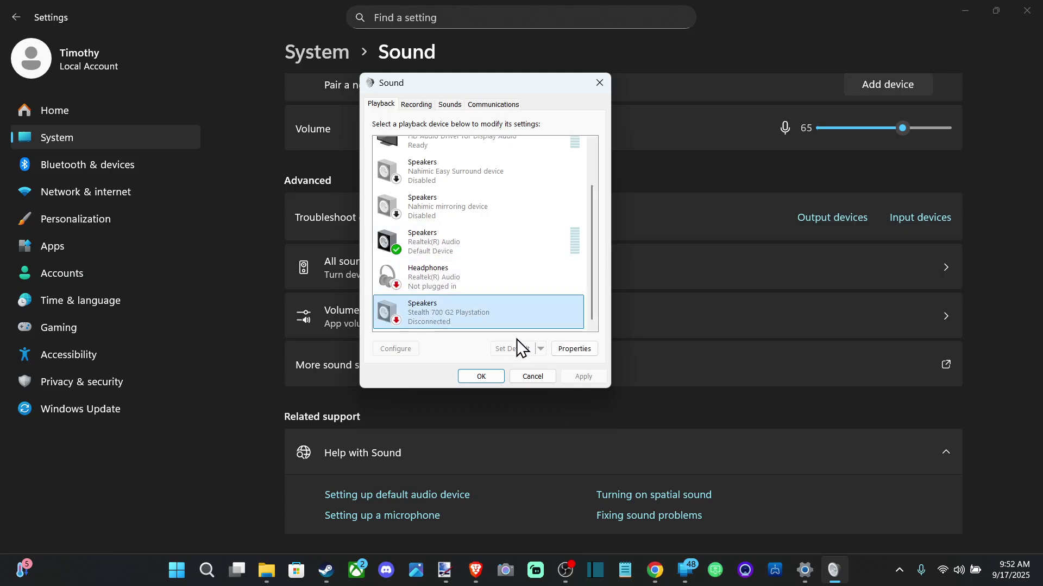
right_click(473, 322)
left_click(420, 307)
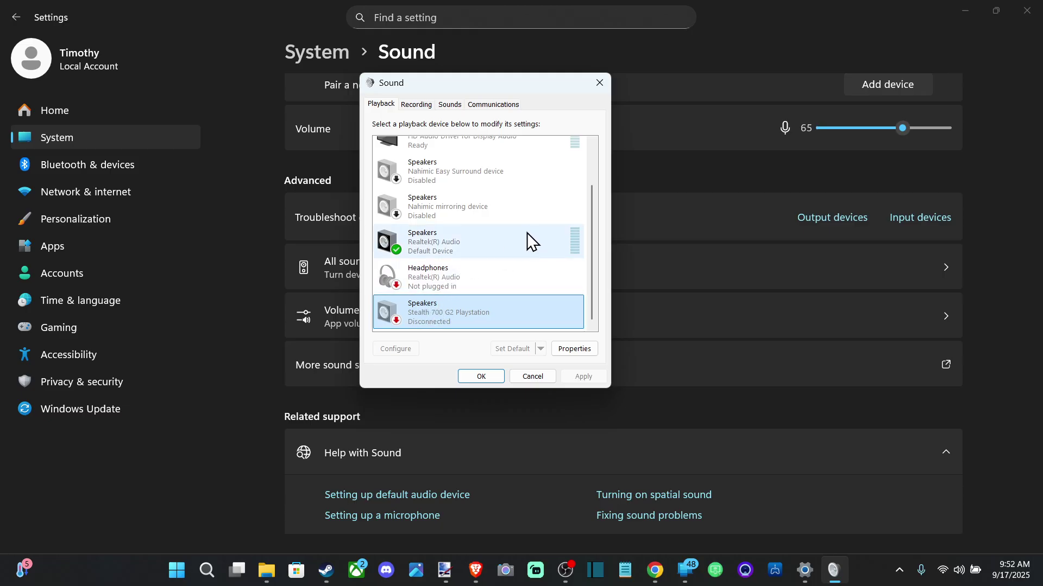
scroll(527, 233, "up", 1)
scroll(570, 245, "up", 2)
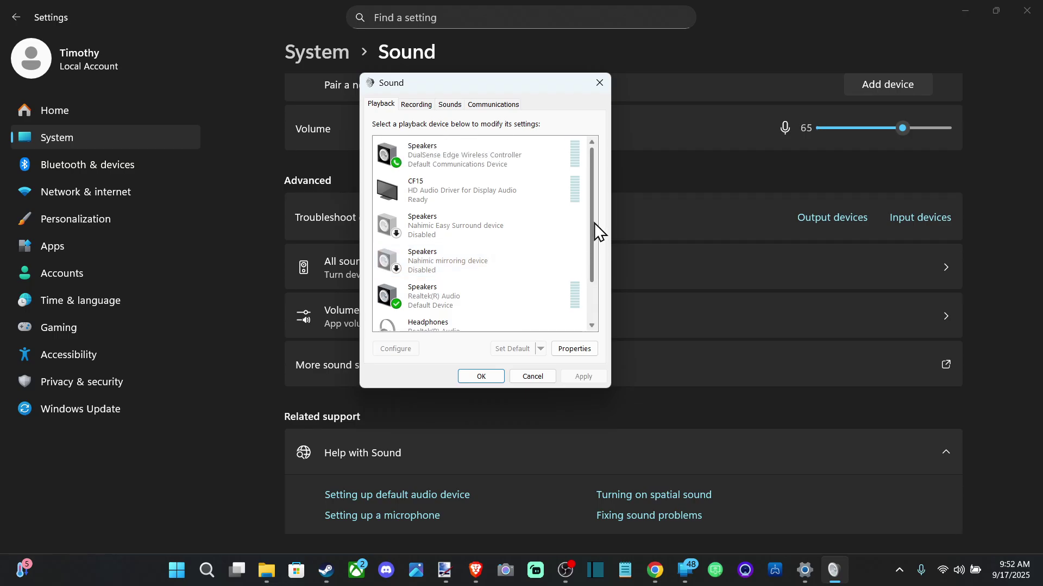
Inspect the DualSense controller speakers' right-click options, leaving them unchanged
left_click(447, 159)
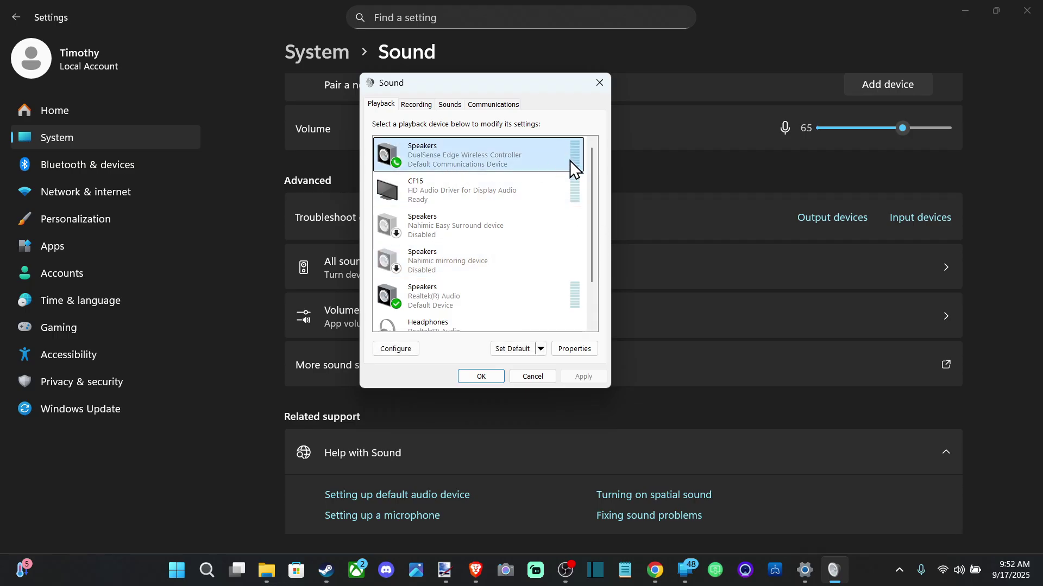
right_click(512, 164)
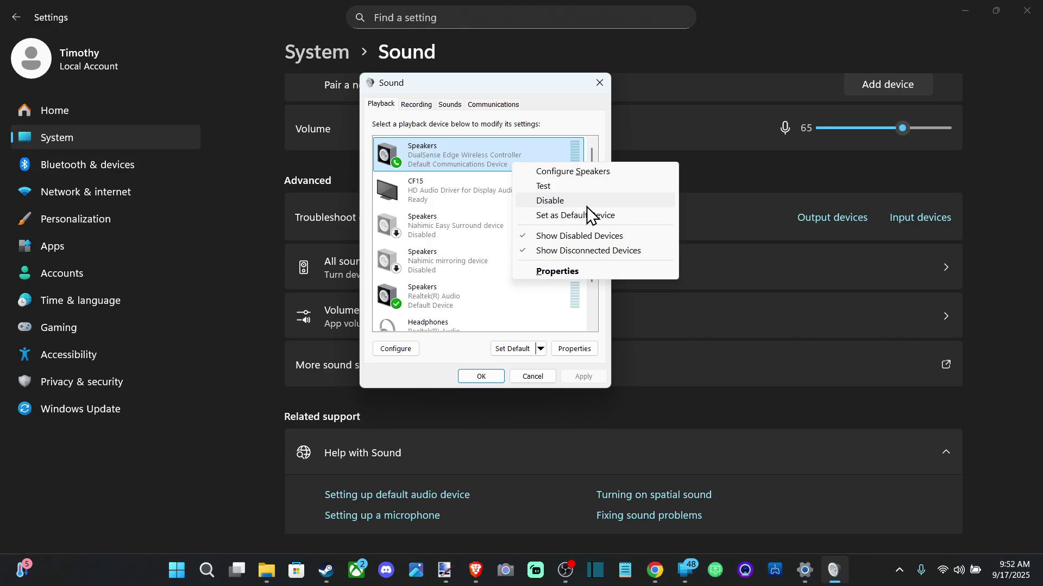
left_click(449, 156)
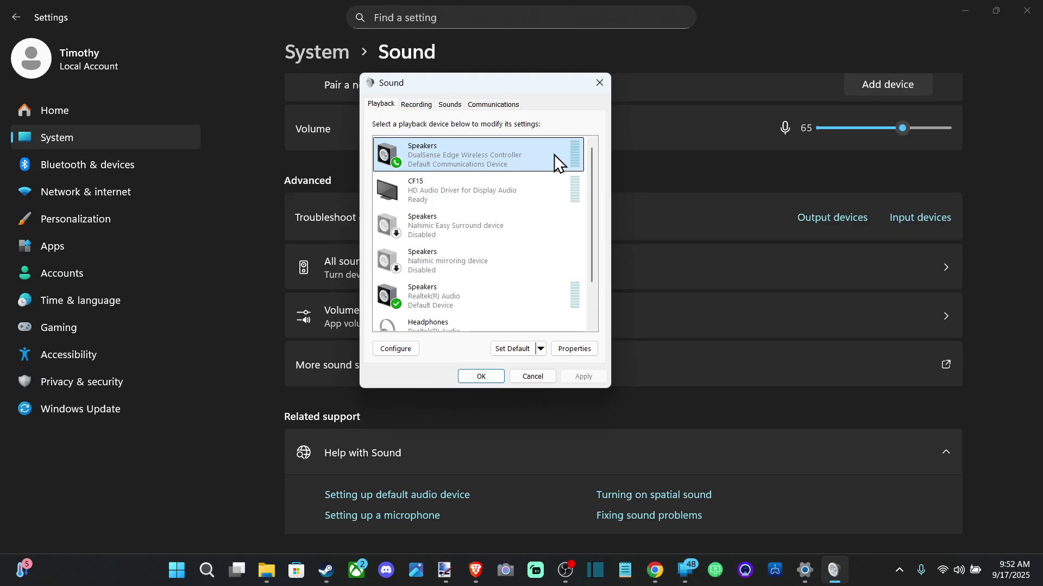
Close the Sound dialog and the Settings window without changing the default device
left_click(599, 85)
left_click(1026, 10)
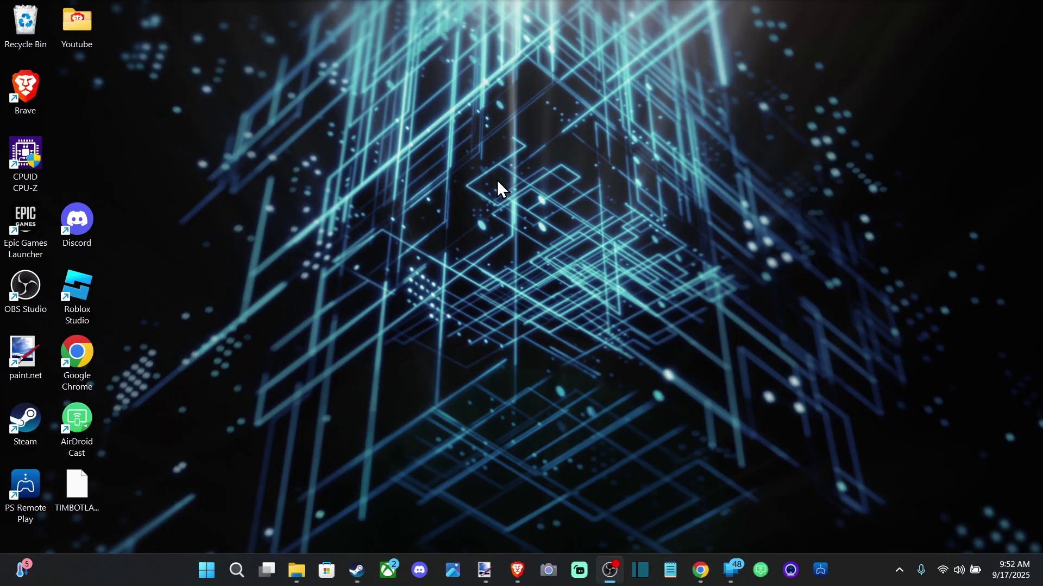